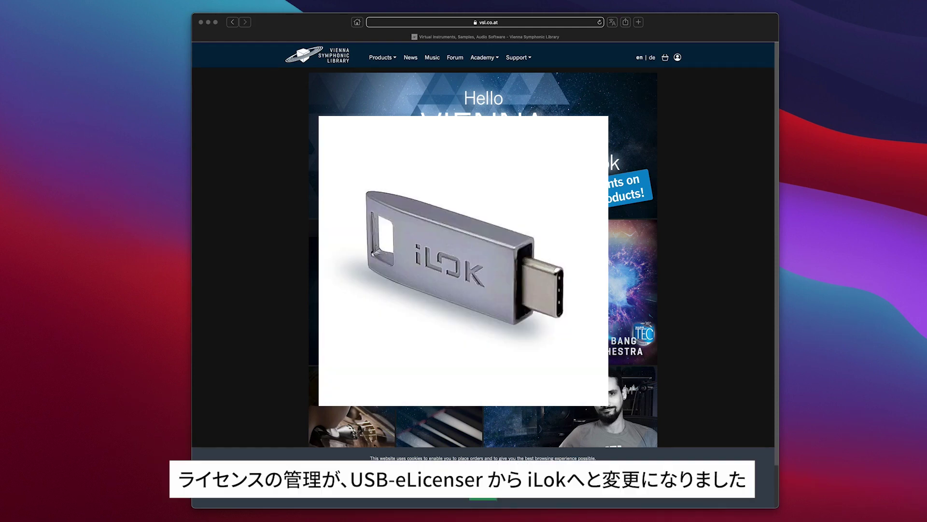
- From the Hello iLok page, open iLok.com's Free Account Setup form via 'create one for free'
click(270, 295)
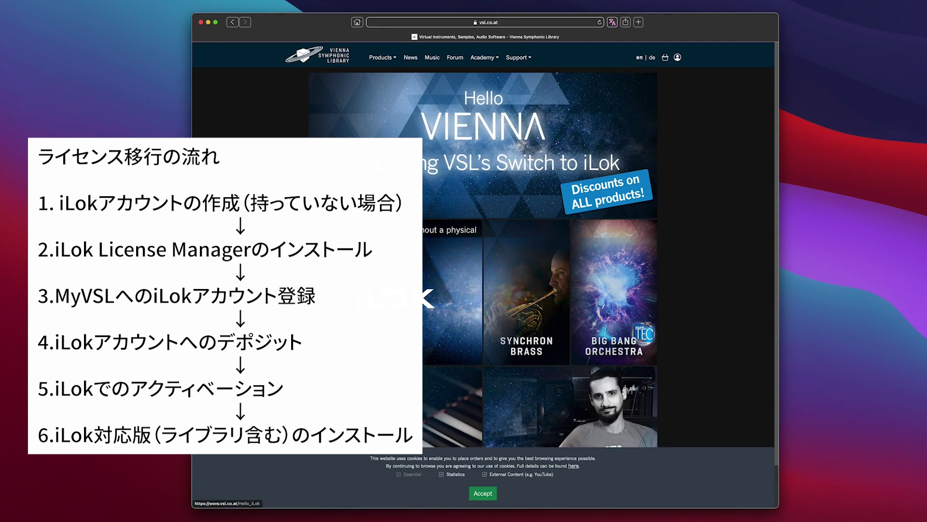
click(382, 174)
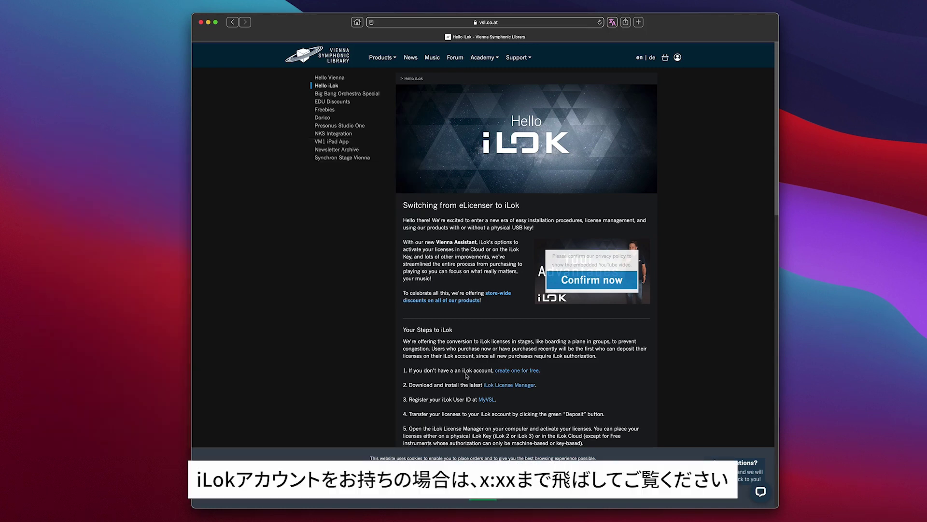
super+click(504, 370)
- Review the empty iLok.com Free Account Setup form, then close that tab
click(644, 37)
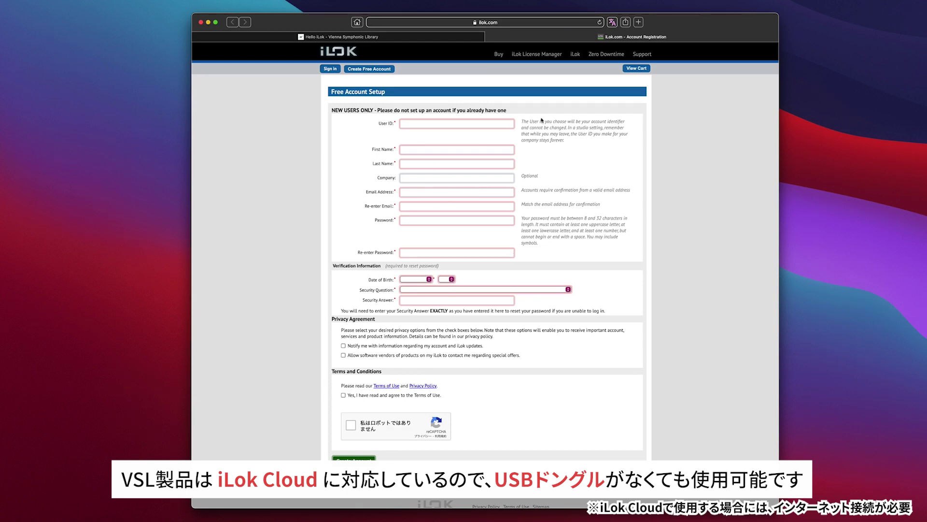
key(super+w)
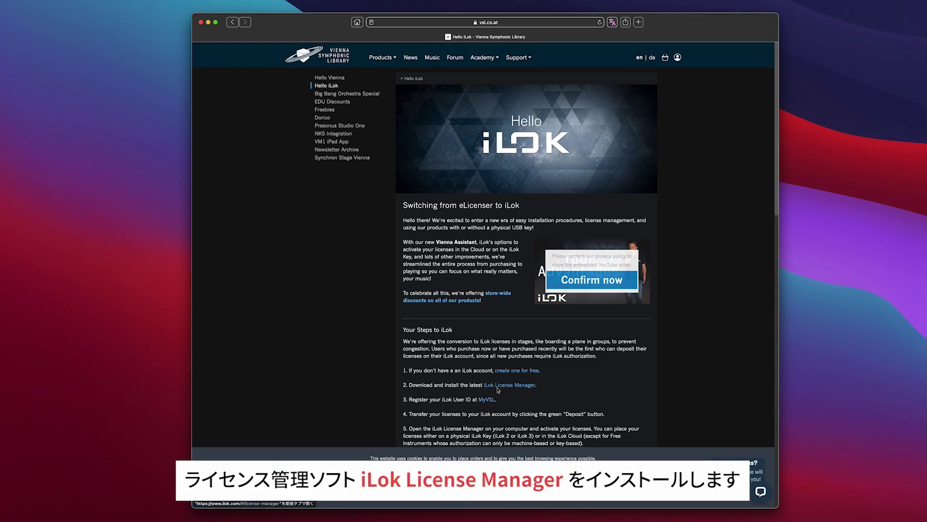
super+click(500, 386)
key(ctrl+Tab)
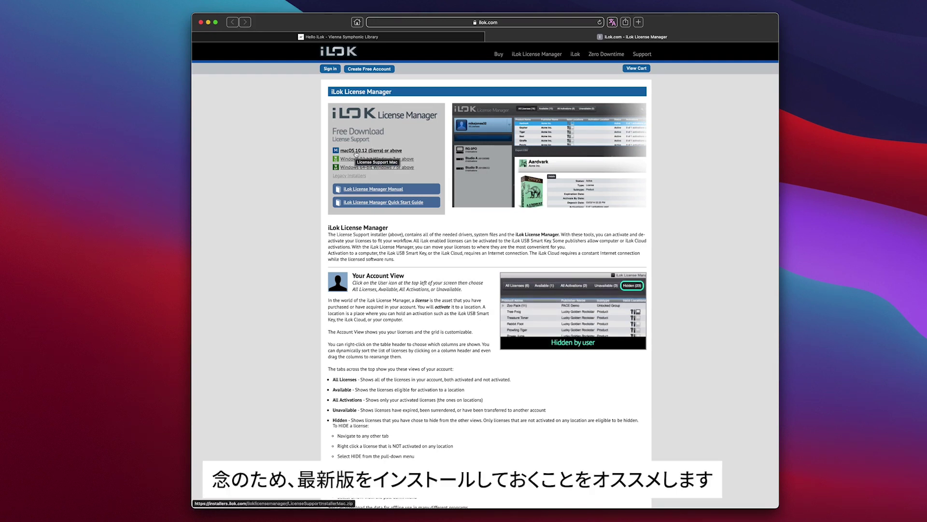
click(356, 152)
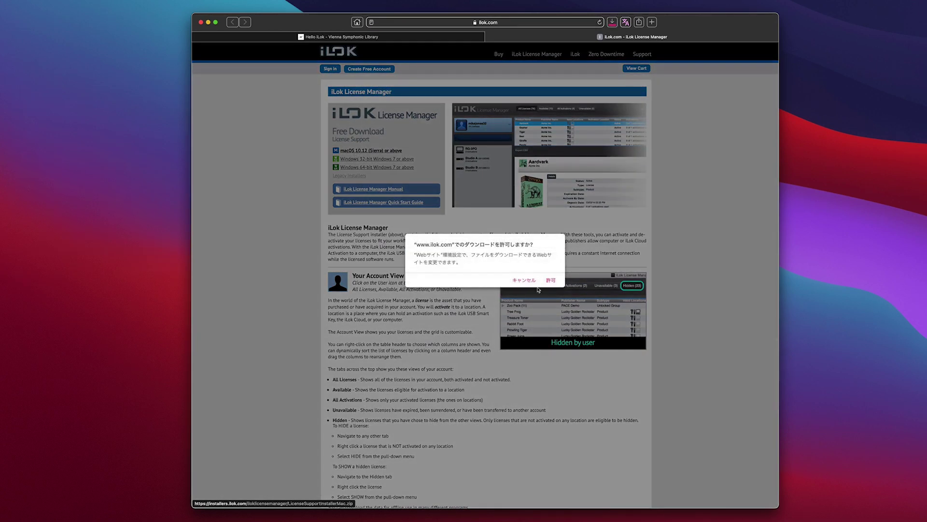
click(551, 280)
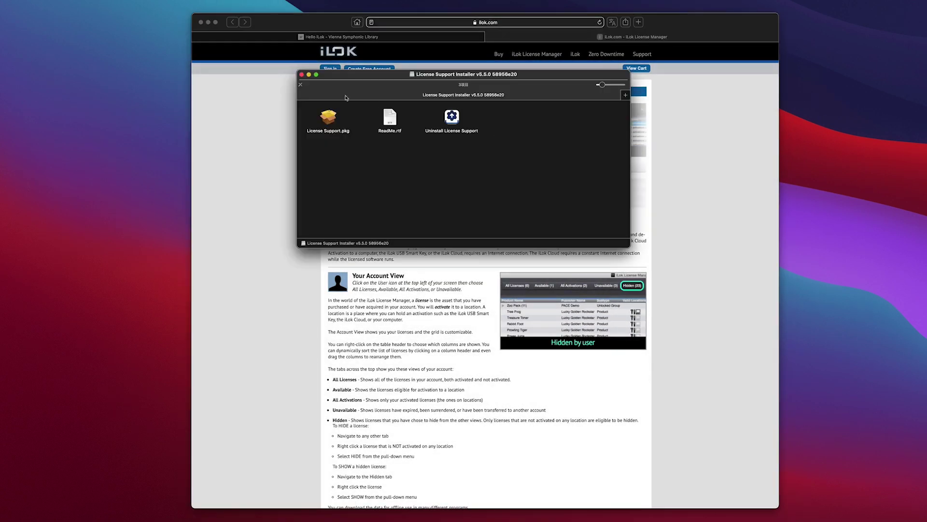
- Install License Support v5.5.0, agreeing to the license, then return to the browser
click(556, 302)
click(555, 303)
click(534, 251)
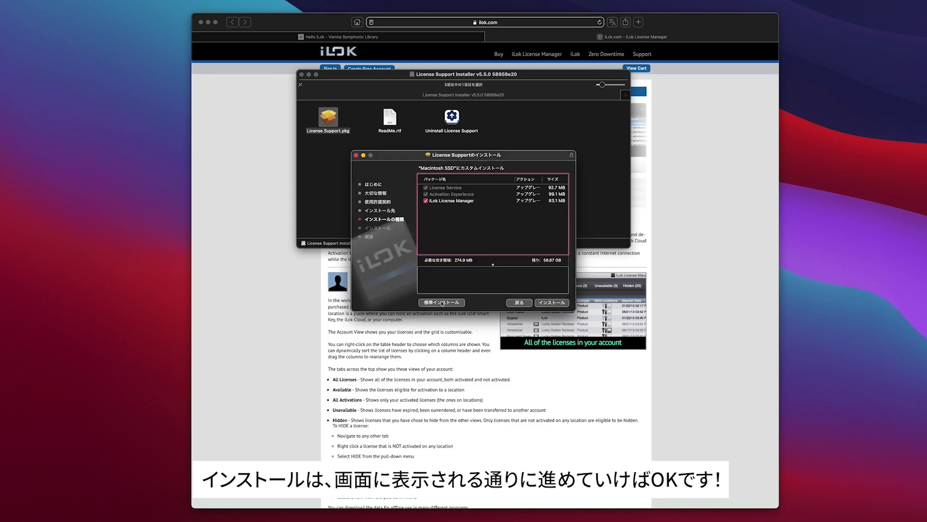
click(546, 303)
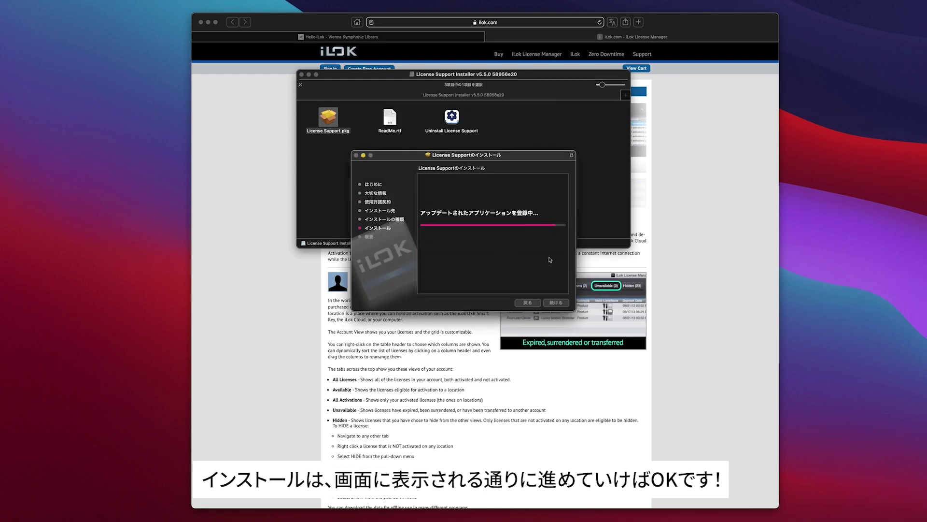
click(560, 303)
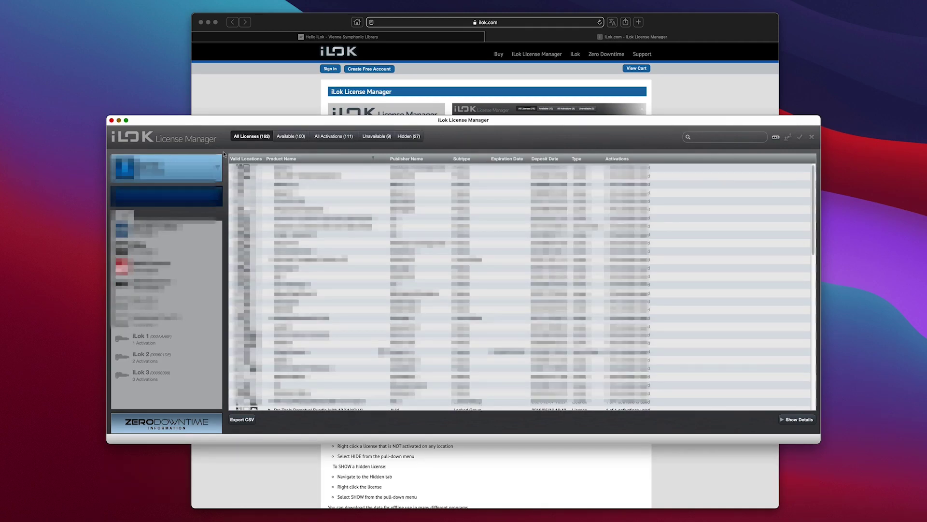
click(305, 106)
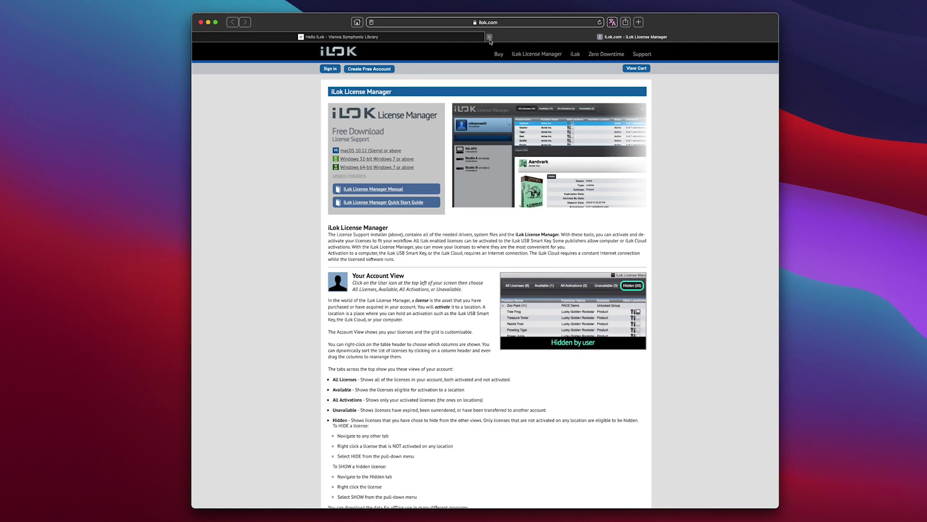
- Close the iLok License Manager tab and open MyVSL from the Hello iLok page in a new tab
click(600, 37)
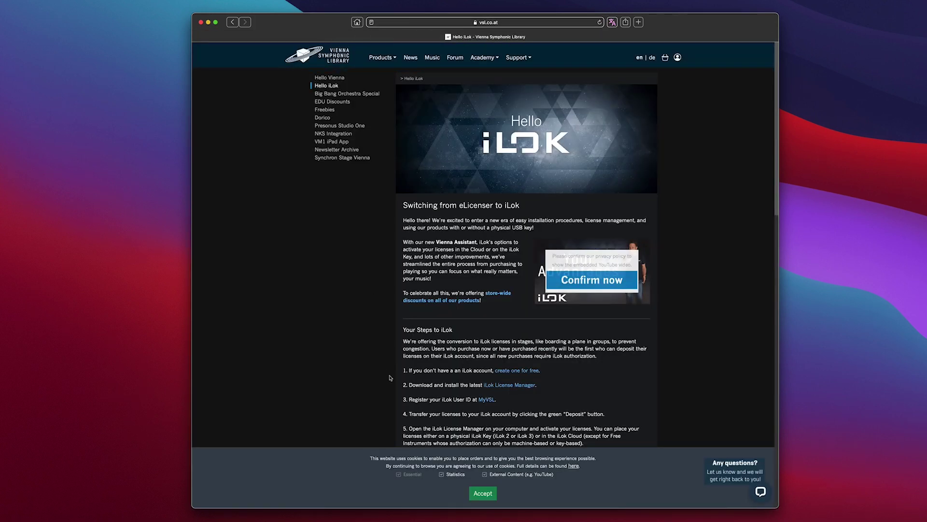
super+click(483, 401)
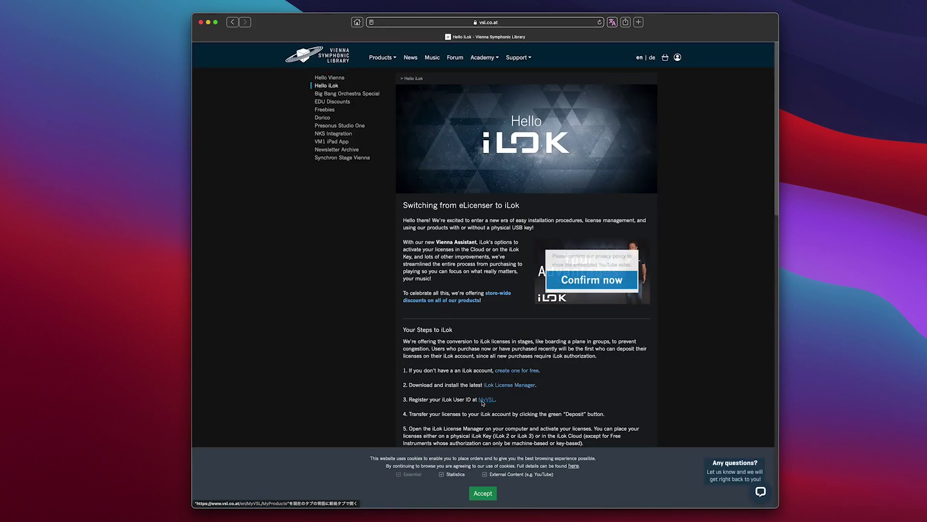
click(635, 39)
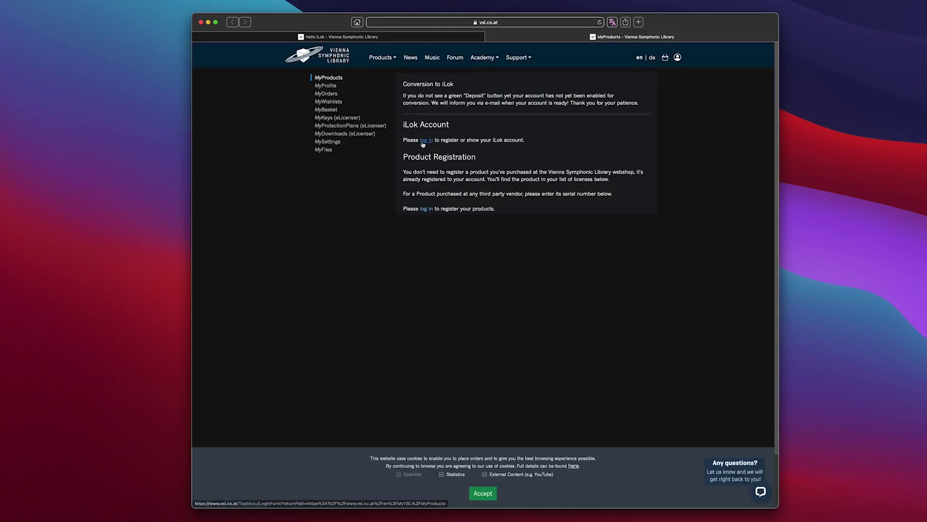
- Log in to the VSL account with Safari's saved e-mail and password
click(427, 140)
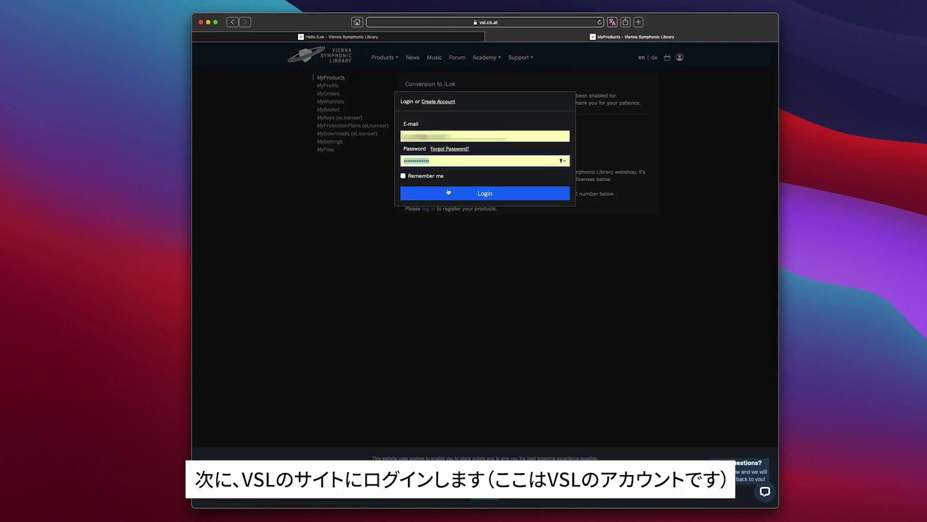
click(429, 178)
click(431, 198)
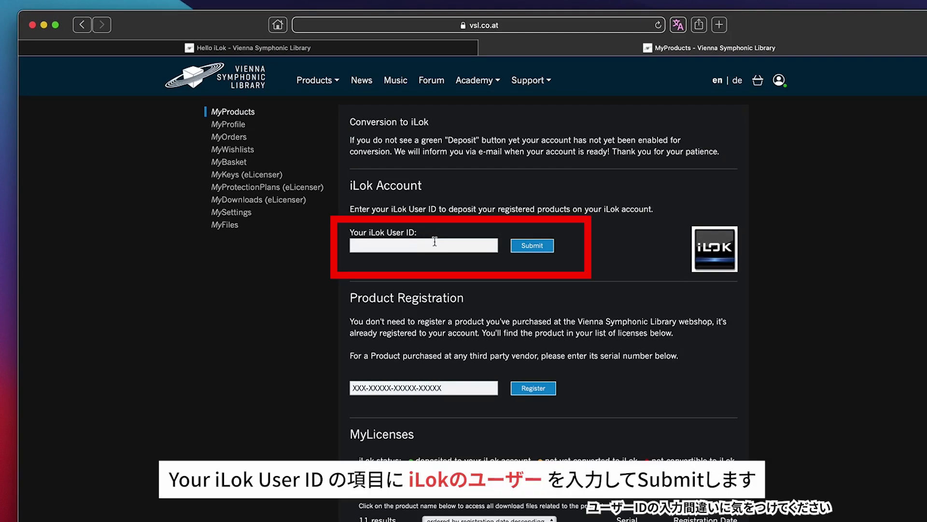
- Paste the iLok User ID into the MyProducts field and submit it to link the accounts
click(434, 244)
key(super+v)
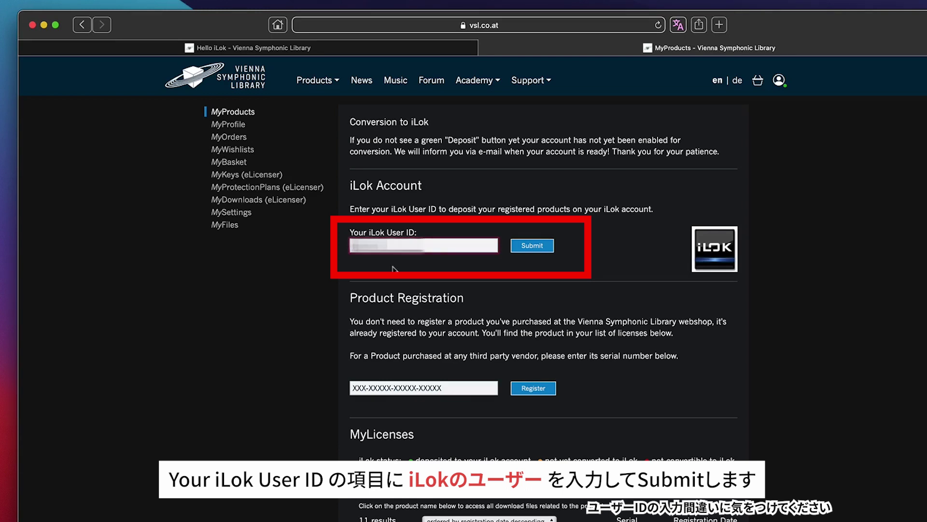
click(522, 248)
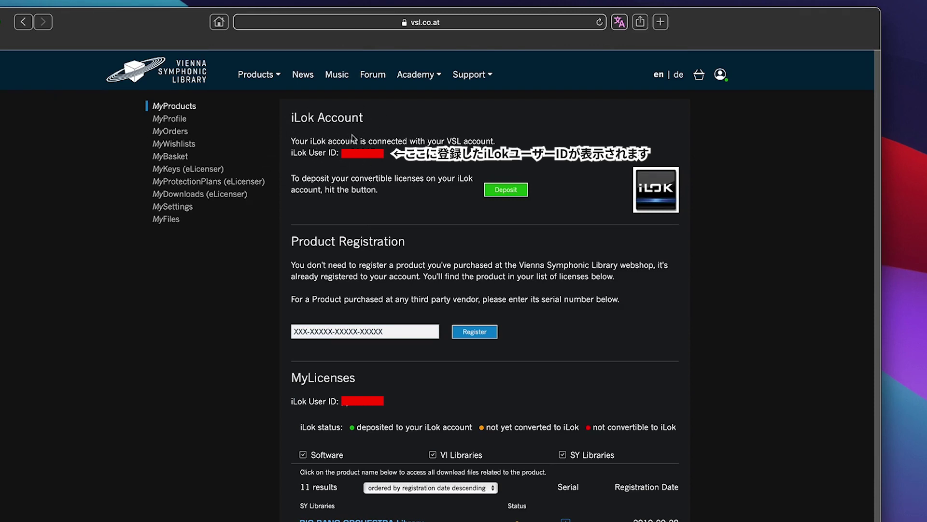
scroll(368, 163, down, 3)
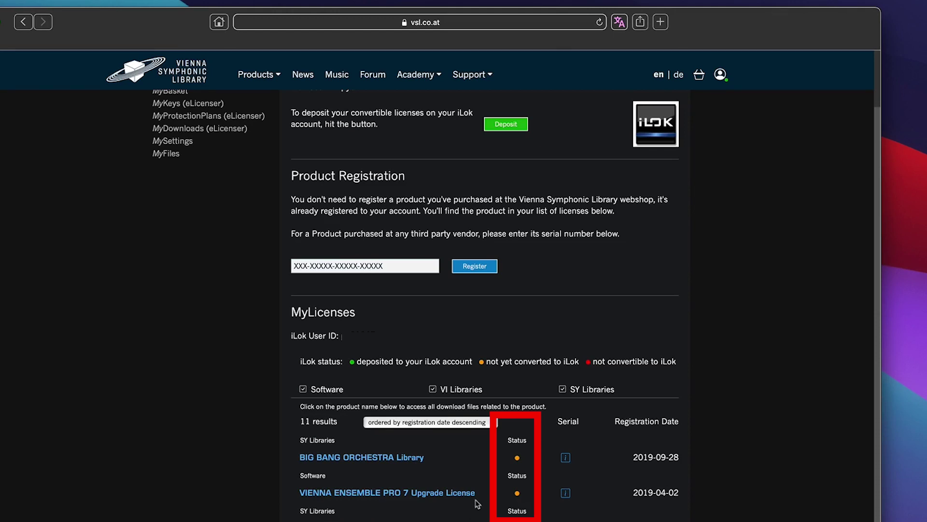
scroll(477, 392, up, 1)
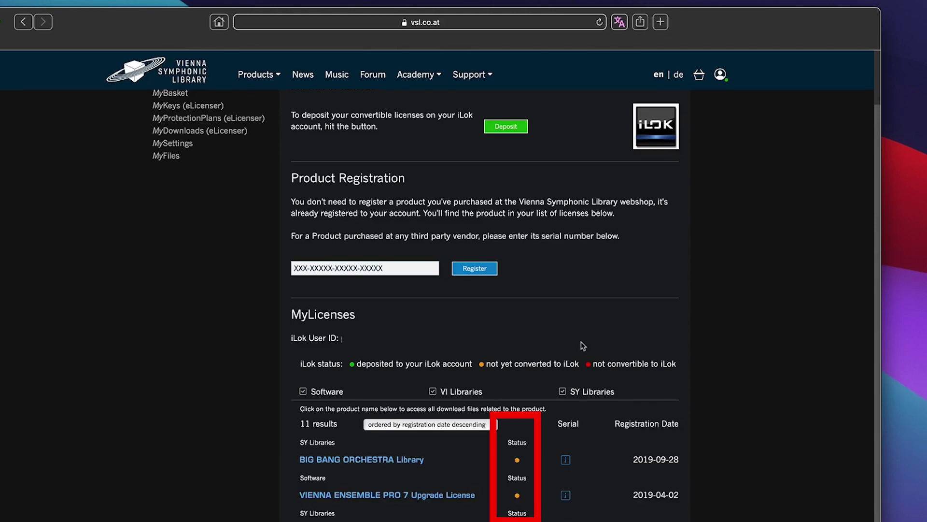
scroll(583, 346, up, 3)
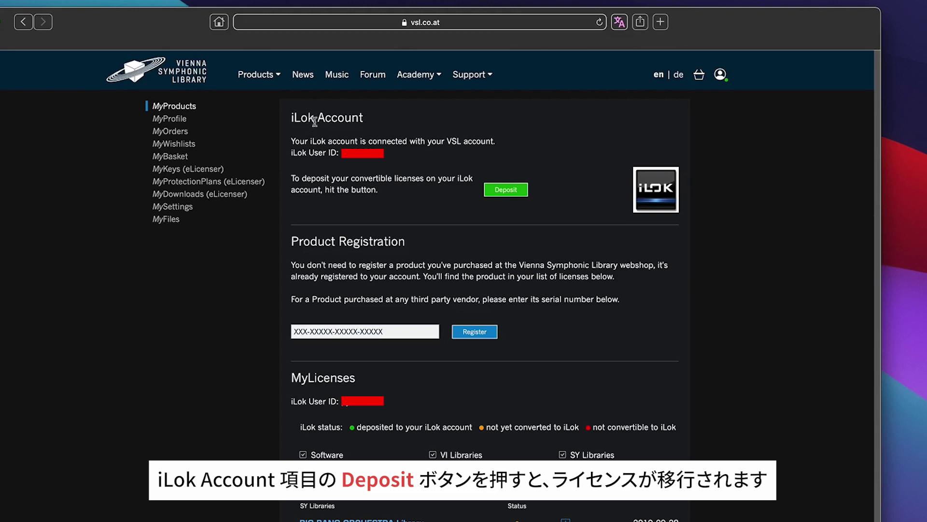
- Deposit the convertible VSL licenses to iLok and dismiss the 'License conversion successful!' message
click(497, 196)
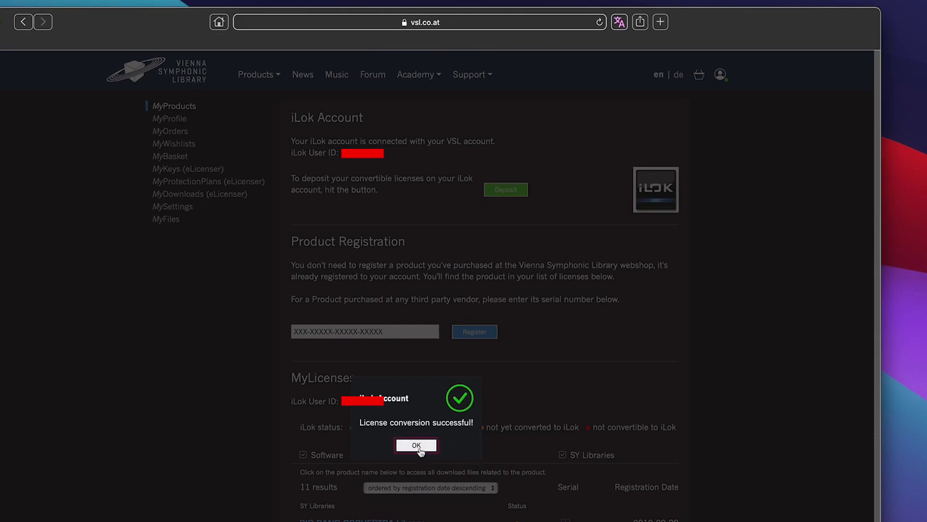
click(418, 447)
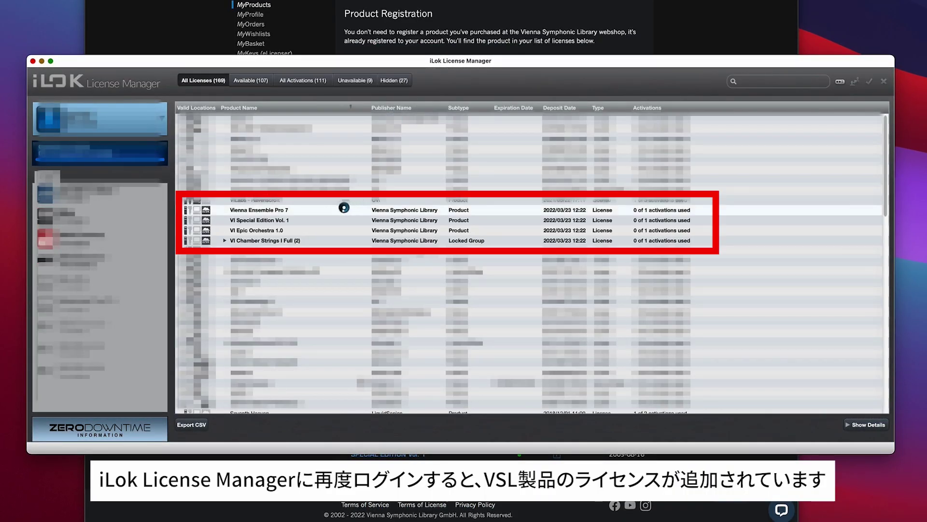
- Drag the four selected Vienna Symphonic Library licenses onto the target iLok to activate them
click(271, 210)
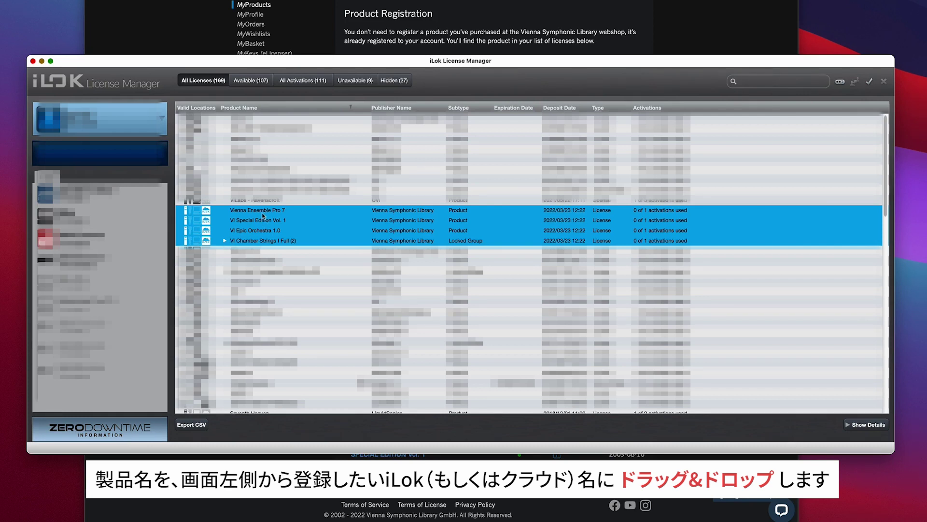
drag(263, 216, 97, 153)
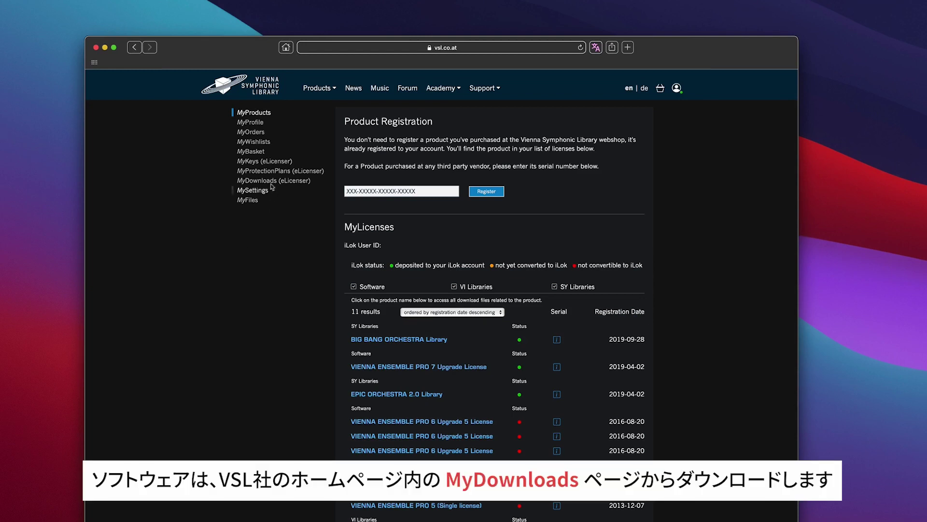
- Go to MyDownloads (eLicenser) and download 'Vienna Assistant for macOS'
click(247, 182)
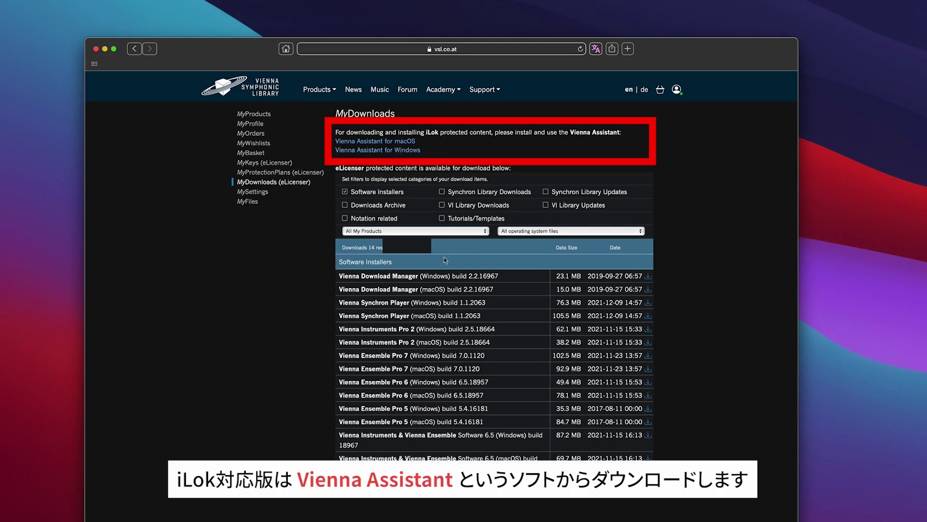
click(401, 145)
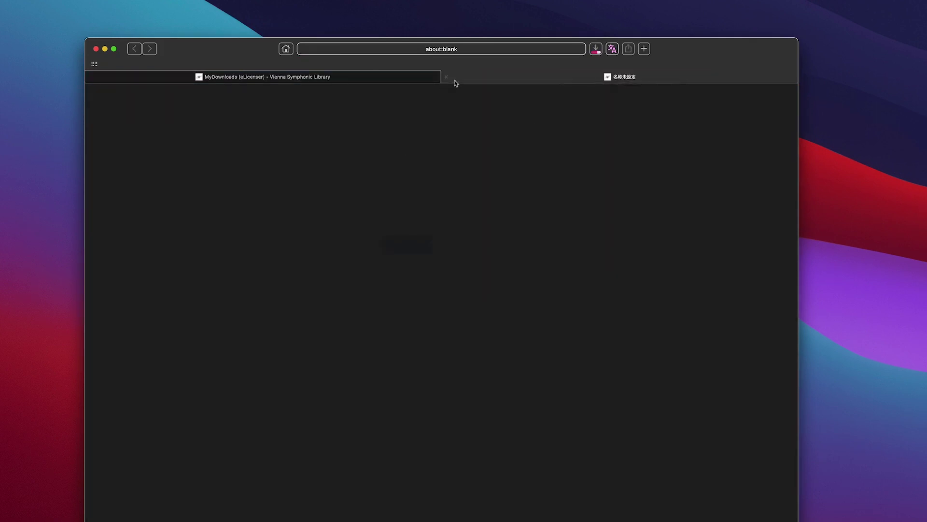
- Close the leftover blank tab and install Vienna Assistant 1.0.118, agreeing to its license
click(445, 77)
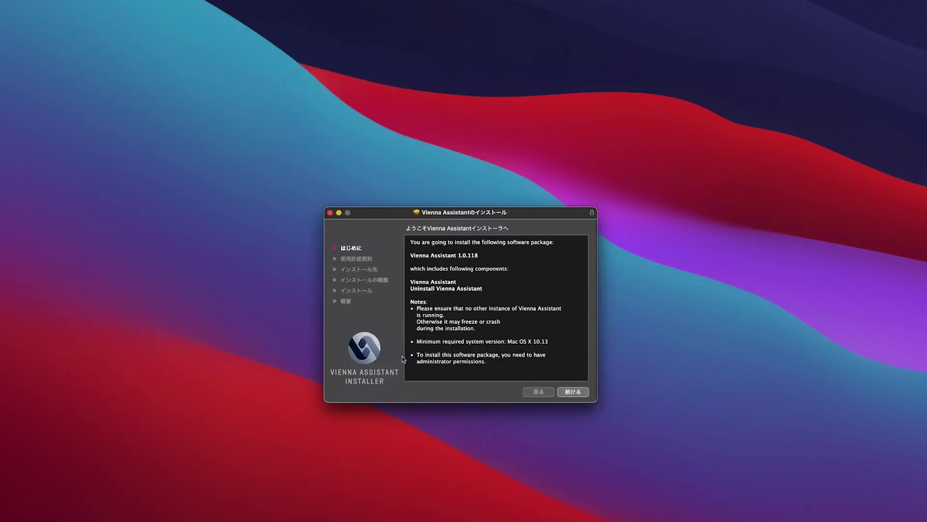
click(568, 394)
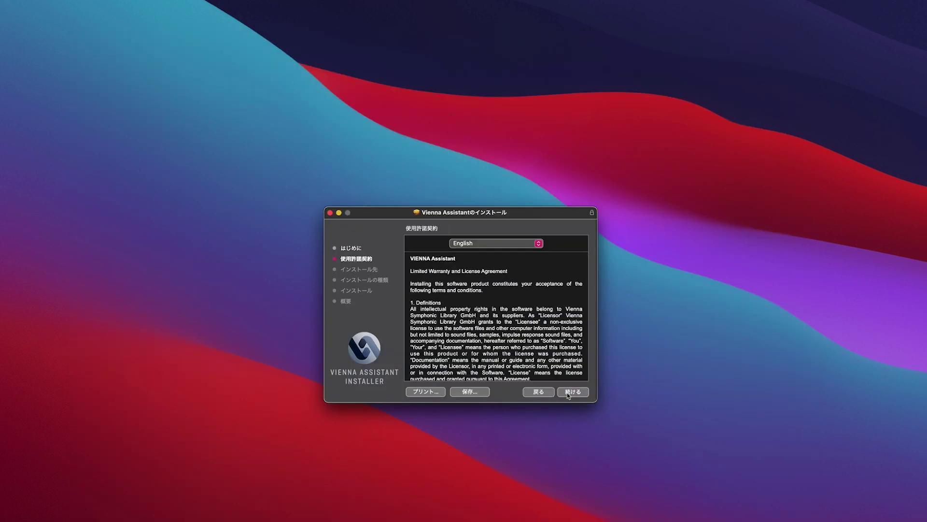
click(569, 392)
click(548, 331)
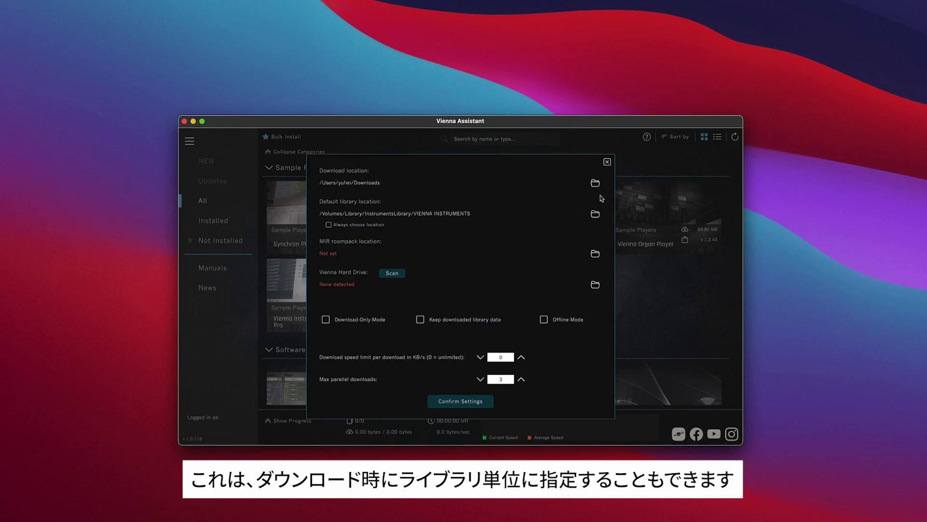
- Dismiss the download settings and filter the product catalogue to Not Installed items
click(607, 161)
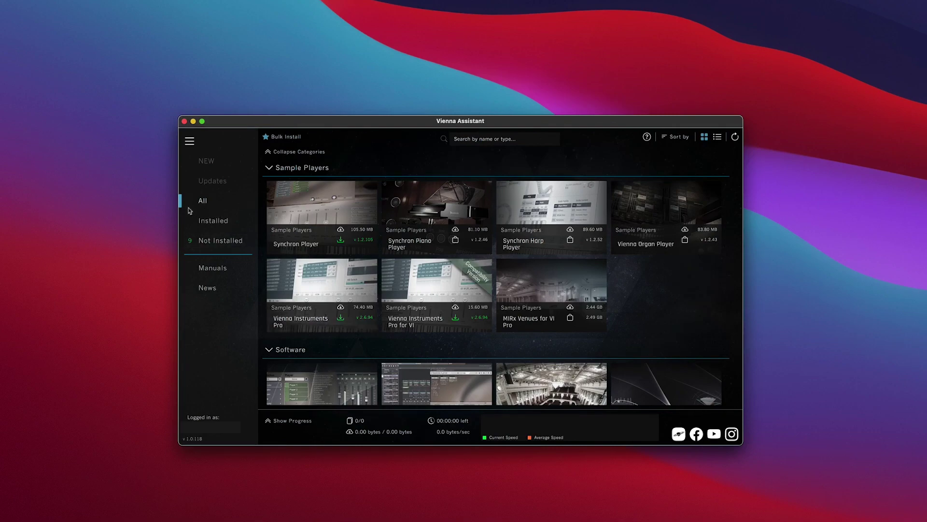
scroll(439, 230, down, 3)
scroll(440, 231, down, 5)
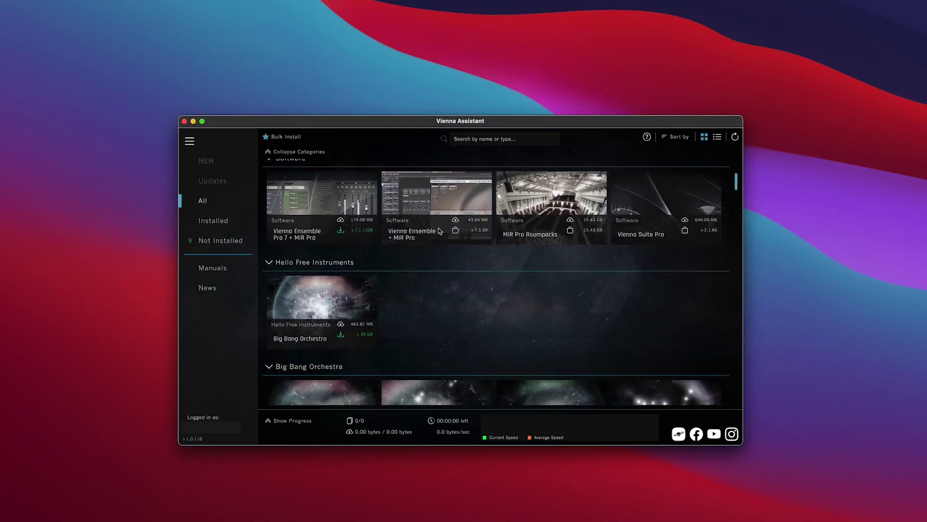
scroll(440, 231, down, 5)
scroll(439, 230, down, 5)
scroll(440, 231, down, 5)
scroll(440, 231, down, 5)
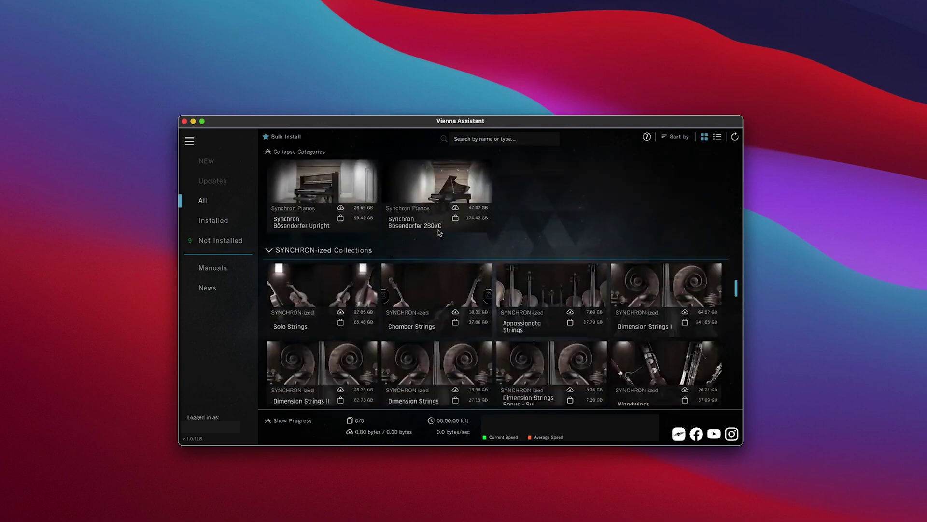
scroll(440, 231, down, 5)
click(222, 241)
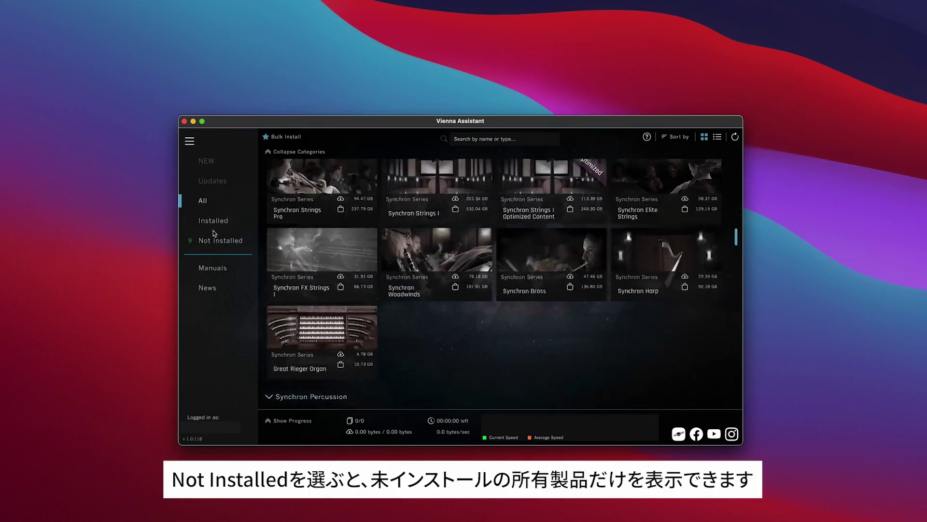
click(224, 241)
- Open the Synchron Player product page from the filtered list
scroll(392, 253, down, 3)
scroll(393, 252, up, 5)
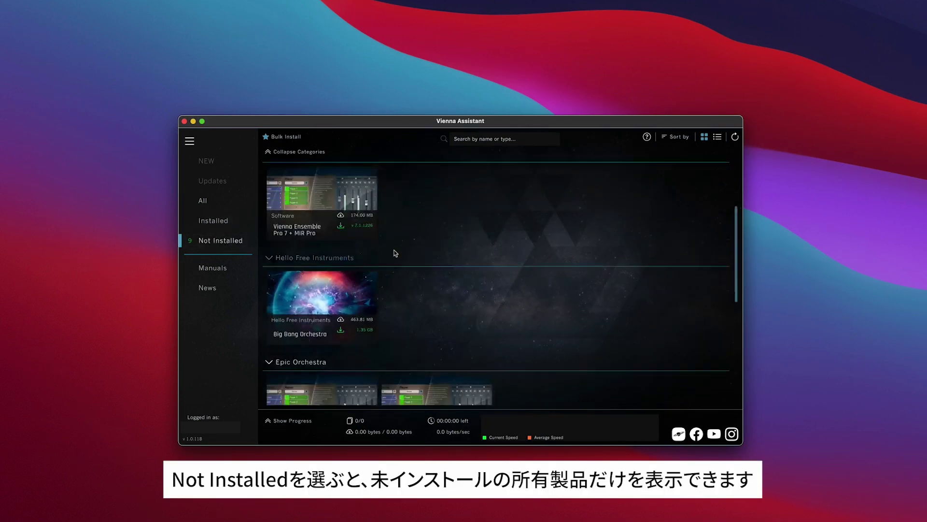
scroll(381, 248, up, 5)
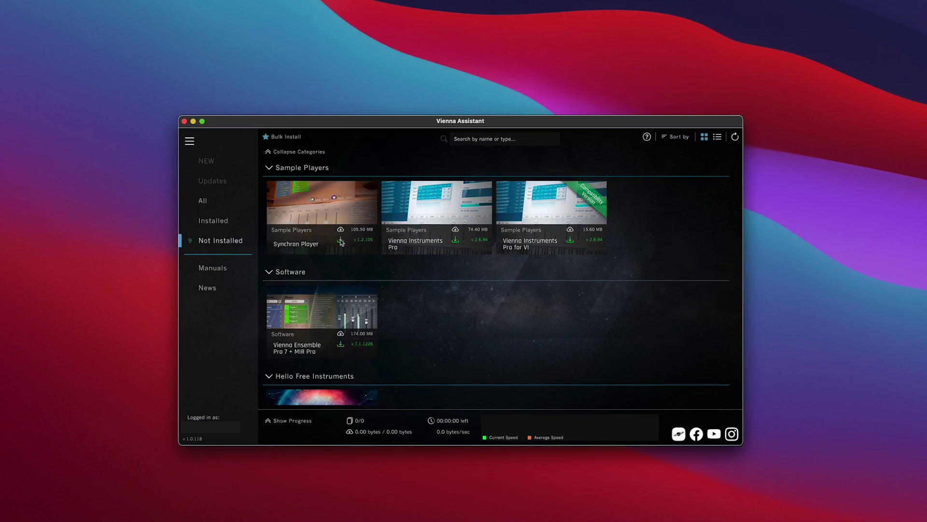
click(341, 241)
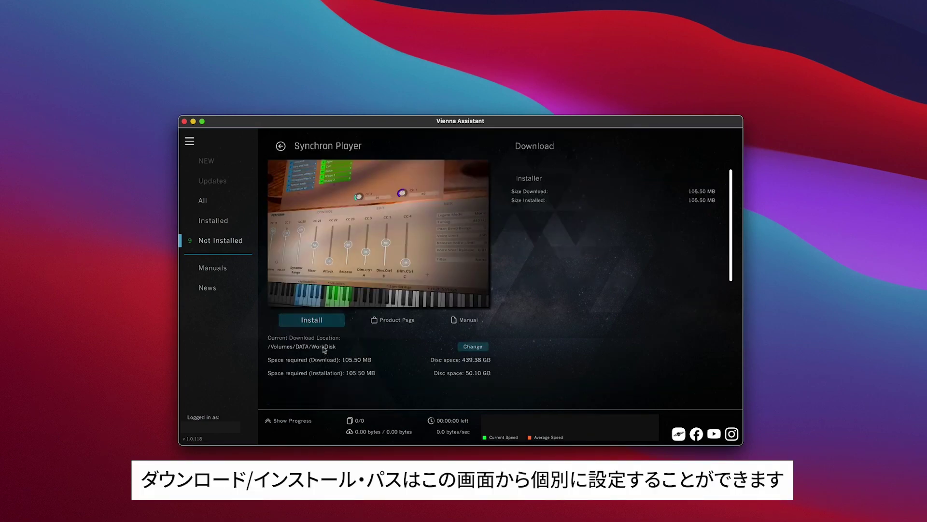
- Download and install Synchron Player 1.2.105, accepting the license and unchecking the VST3 component
click(307, 319)
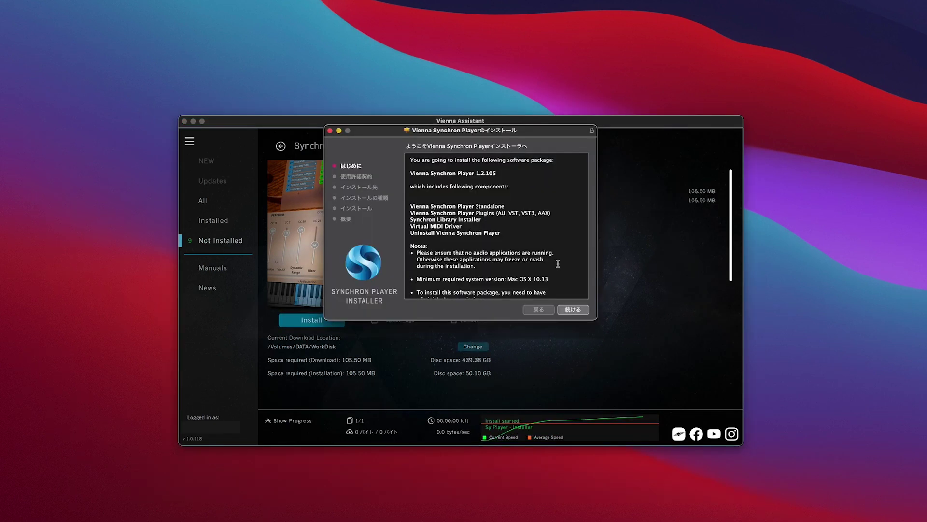
click(575, 311)
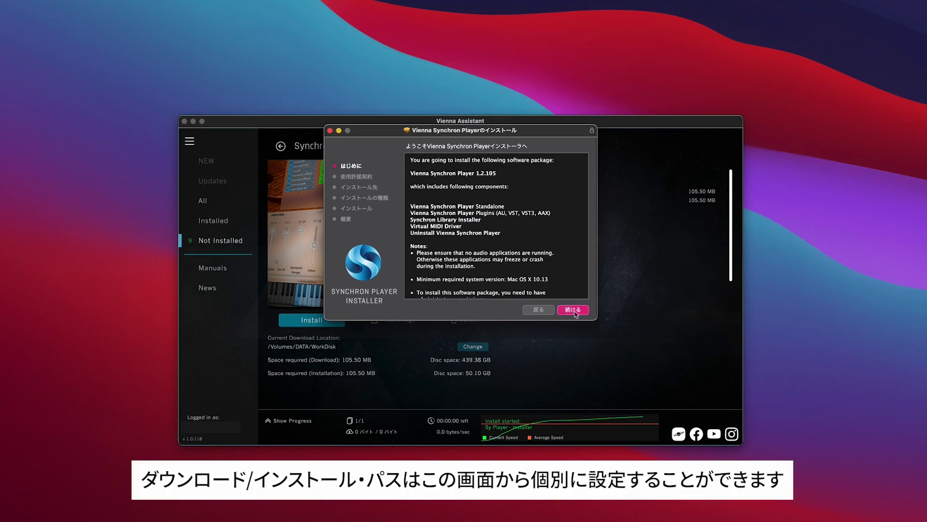
click(574, 311)
click(555, 247)
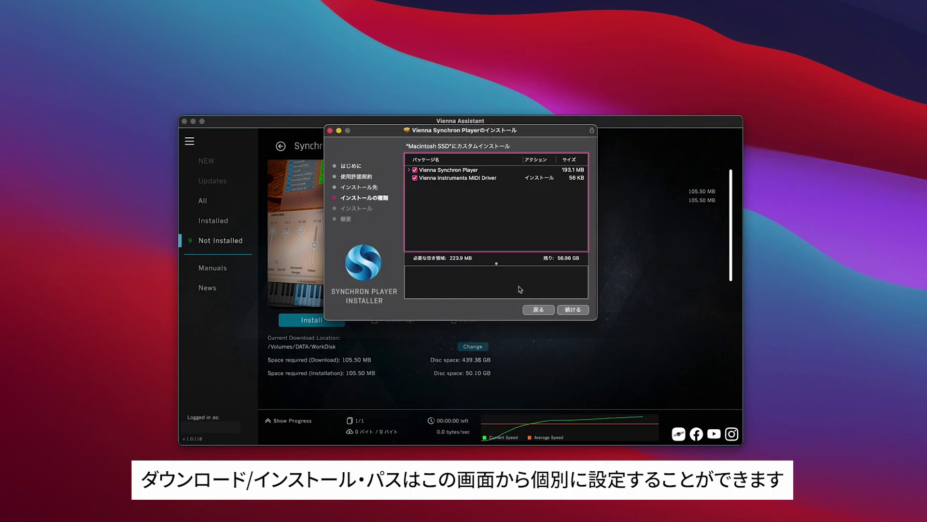
click(409, 170)
click(422, 193)
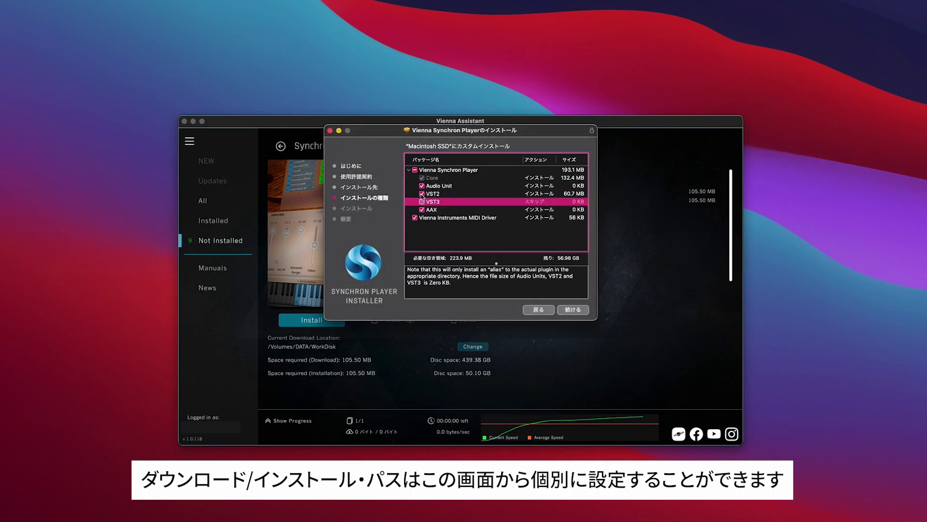
click(573, 309)
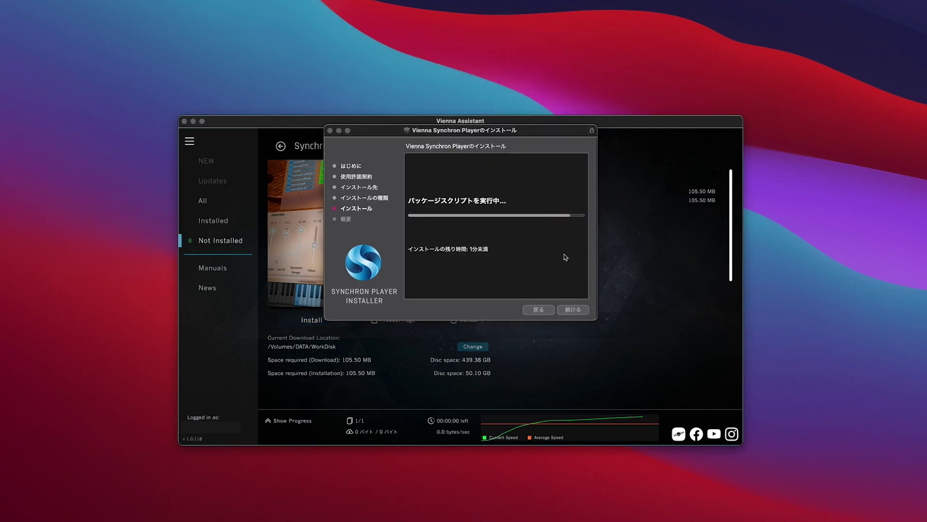